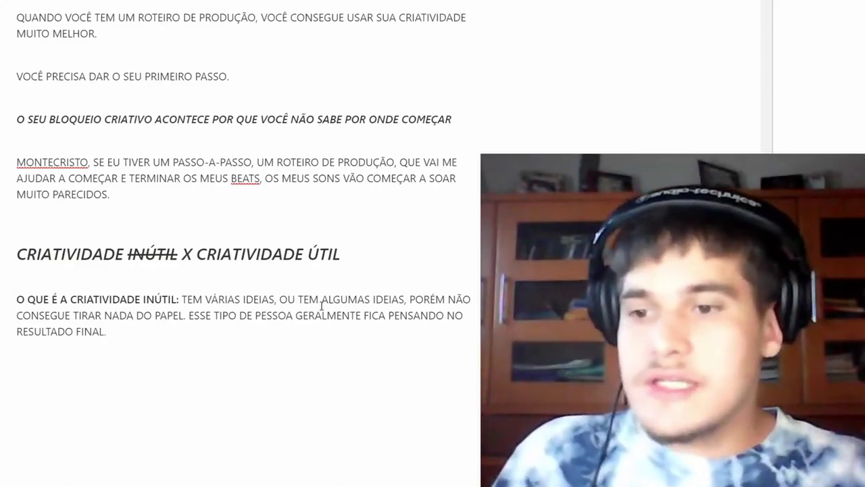
Add a paragraph 'QUANDO VOCÊ TÁ VIAJANDO A NOITE…' ending with 'OS PRÓXIMOS 100 METROS DE ESTRADA?'
{"action": "key", "text": "Return"}
{"action": "key", "text": "Return"}
{"action": "type", "text": "QUANDO VOCÊ TÁ VIAJANDO A NOITE"}
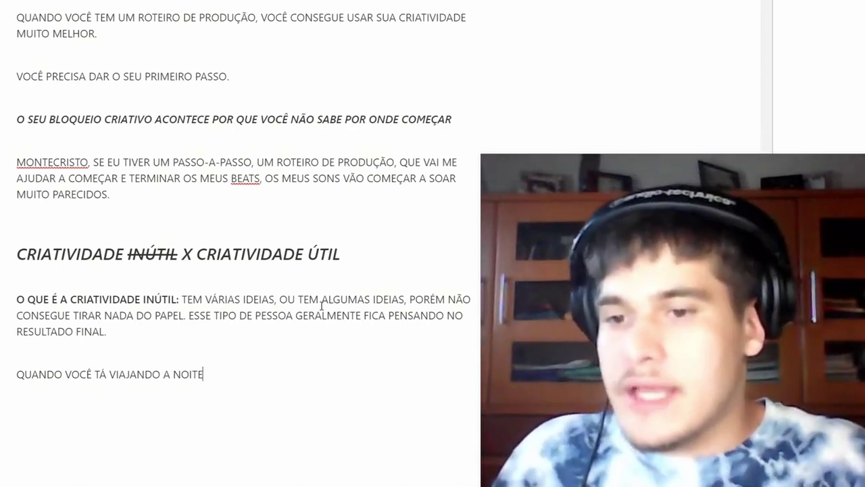
{"action": "type", "text": ", VOCÊ"}
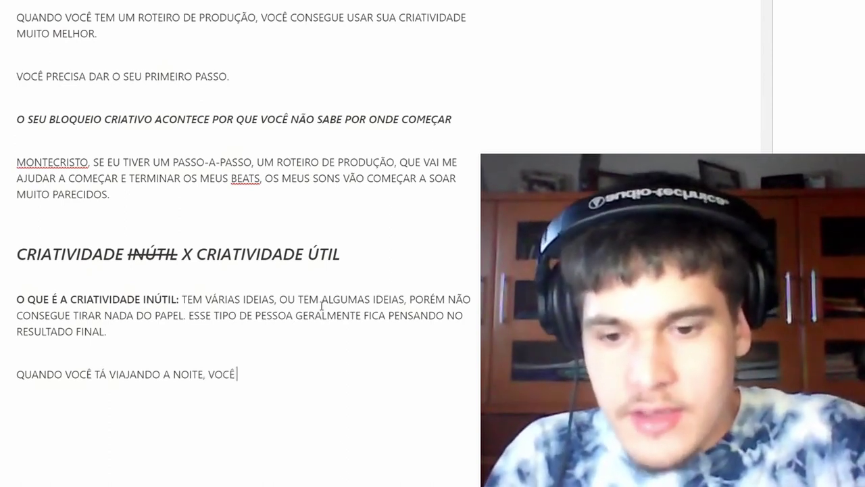
{"action": "type", "text": " VÊ O FINAL DO"}
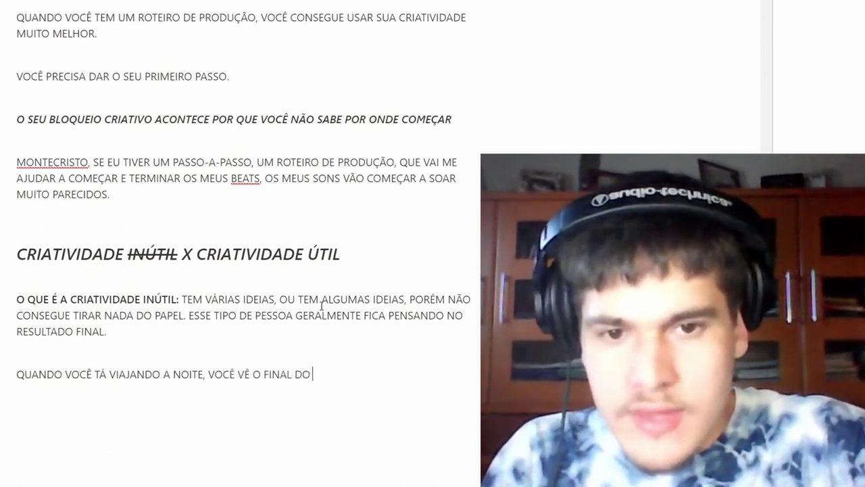
{"action": "key", "text": "BackSpace"}
{"action": "type", "text": "AL D"}
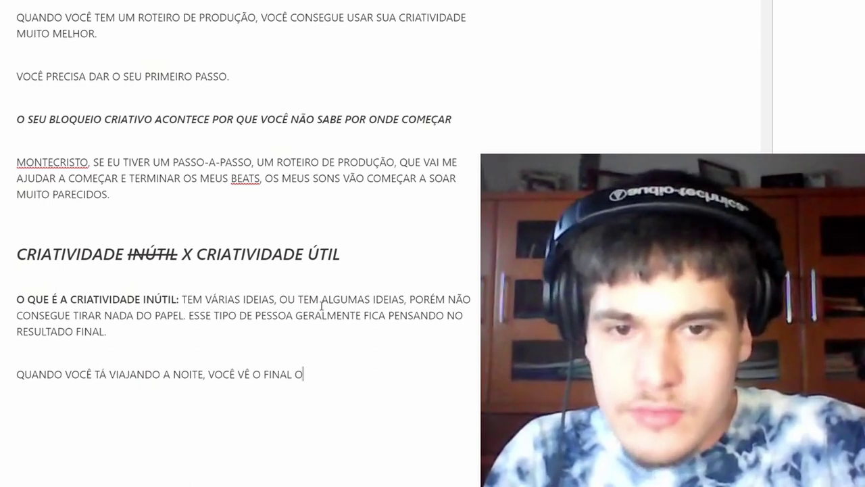
{"action": "type", "text": "O CAMINHO CLARO NA SUA "}
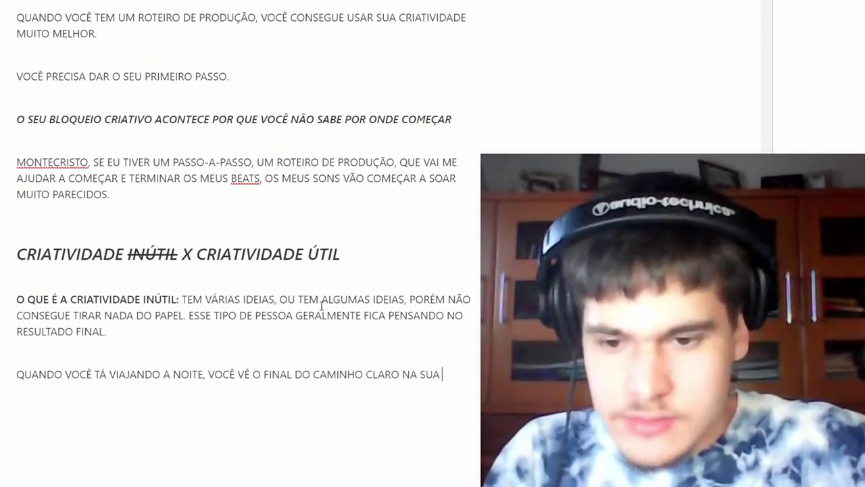
{"action": "type", "text": "FRENTE?? NÃO."}
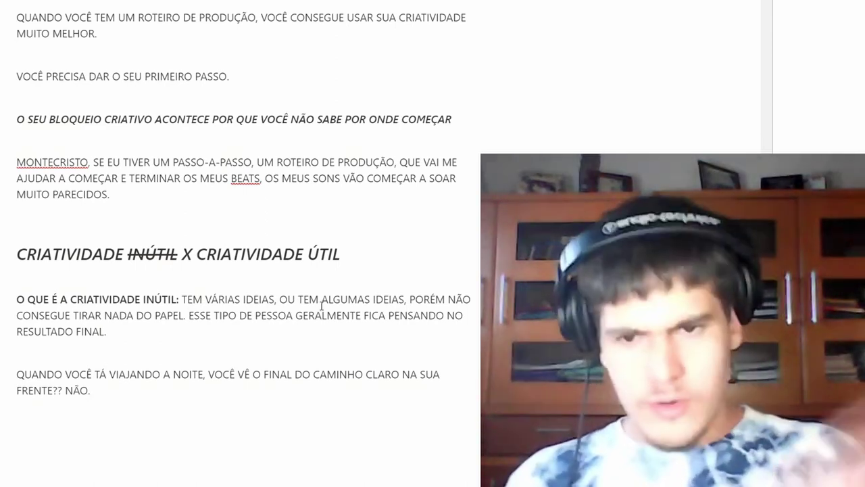
{"action": "type", "text": "VOCÊ SE"}
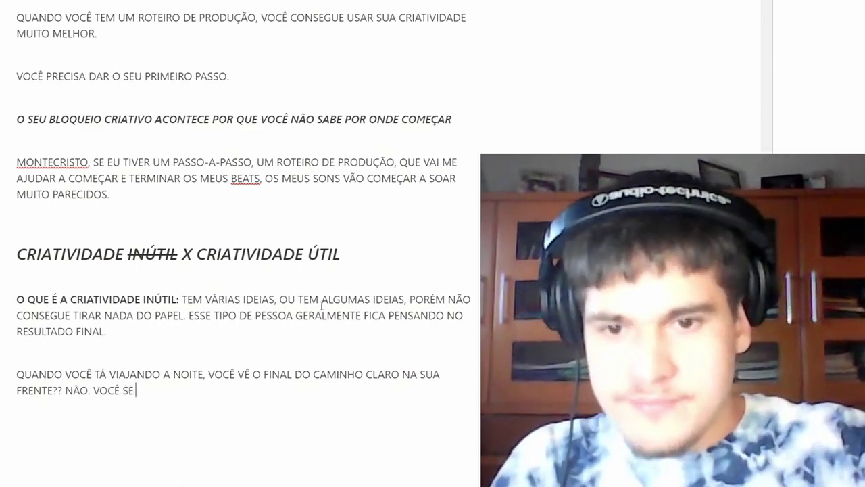
{"action": "key", "text": "BackSpace"}
{"action": "type", "text": "Ó CONSEGUE ENXERGAR OS PR"}
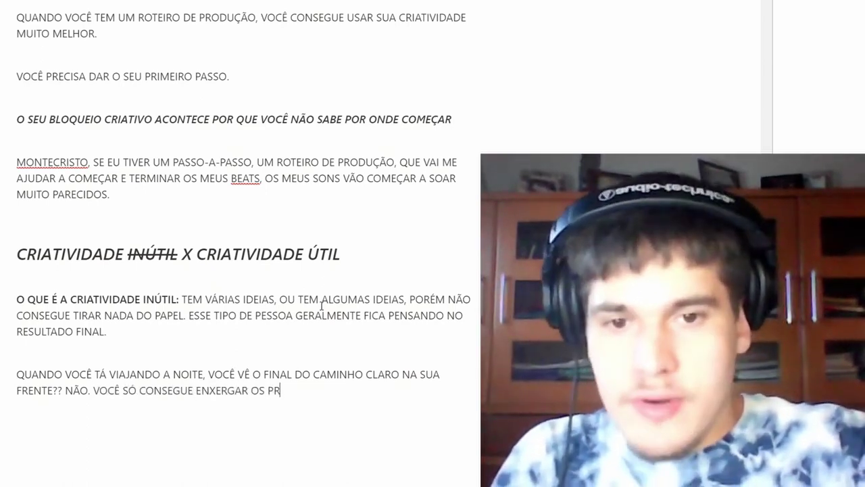
{"action": "type", "text": "ÓXIMOS 100 METRO"}
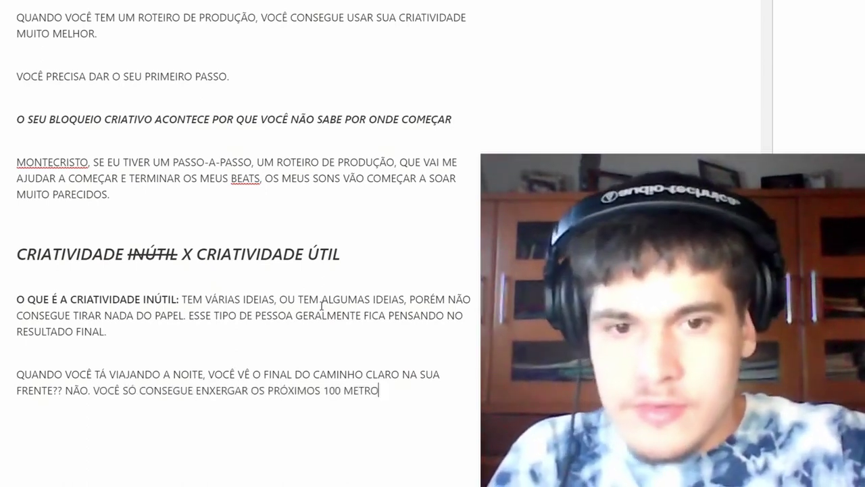
{"action": "type", "text": "S A FRENTE DO SEU"}
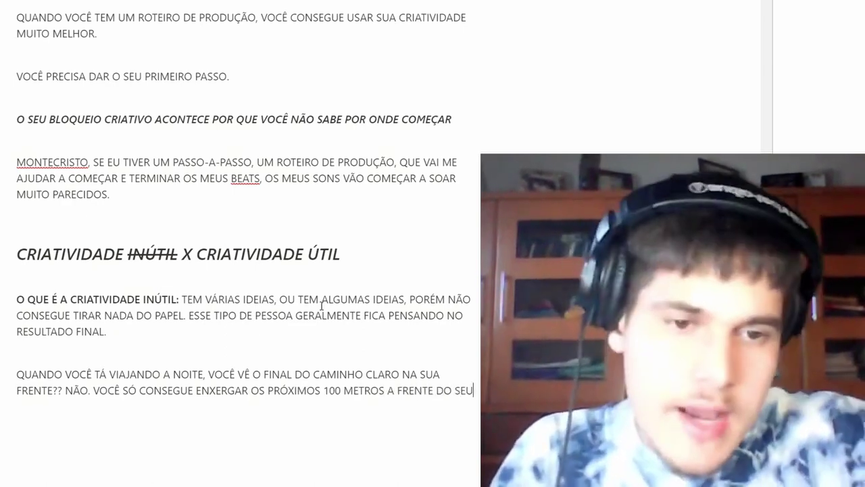
{"action": "type", "text": " CARRO. O QUE FAZ MA"}
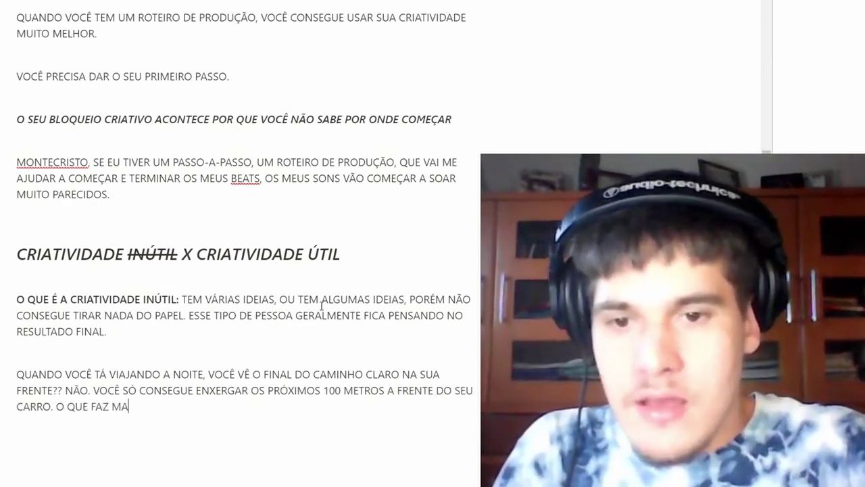
{"action": "type", "text": "IS SENTIDO? VOCÊ SE PREOCU"}
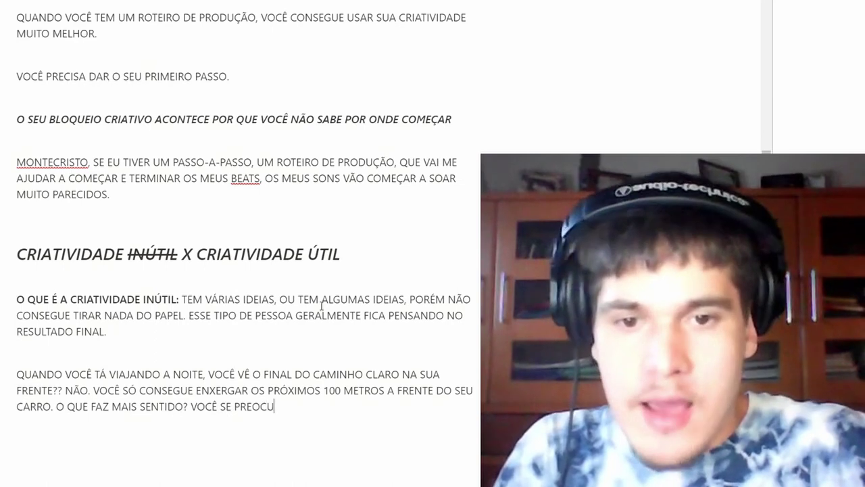
{"action": "key", "text": "BackSpace"}
{"action": "key", "text": "BackSpace"}
{"action": "key", "text": "BackSpace"}
{"action": "type", "text": "FICAR "}
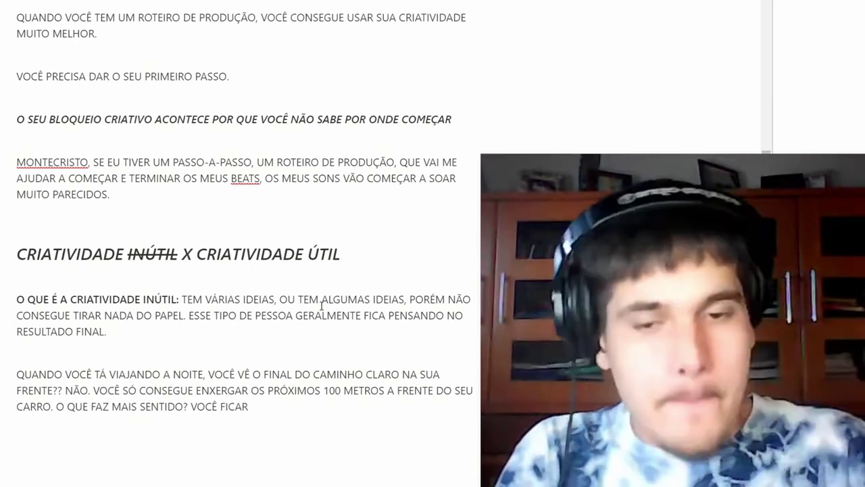
{"action": "type", "text": " TENTANDO ENXERGAR O DES"}
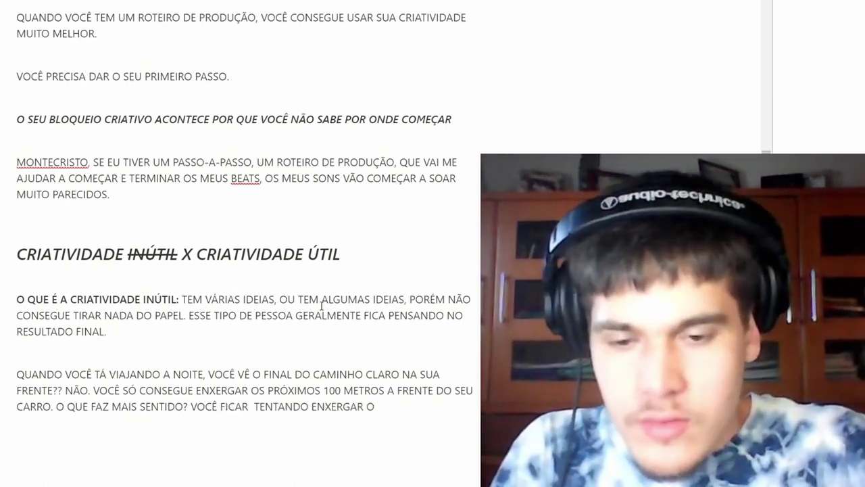
{"action": "type", "text": "TINO FINAL, O"}
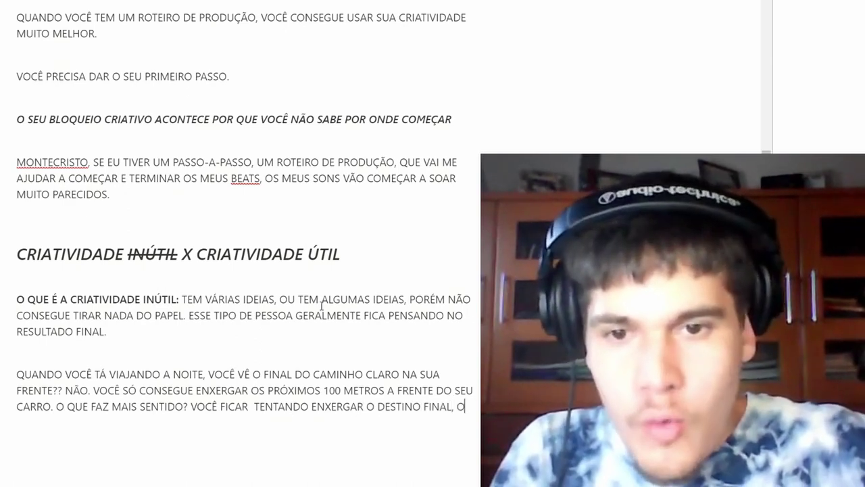
{"action": "type", "text": "U, SE PREOCUPAR"}
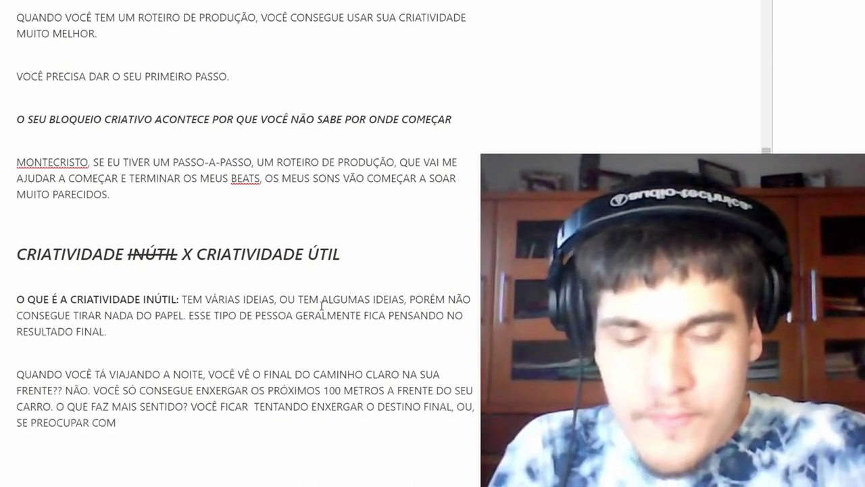
{"action": "type", "text": " COM OS PRÓXIMOS"}
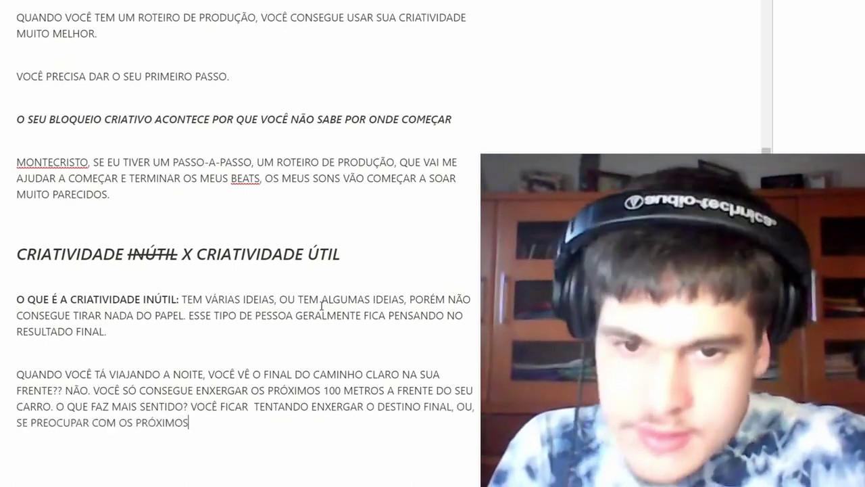
{"action": "type", "text": " 100 METROS DE ESTR"}
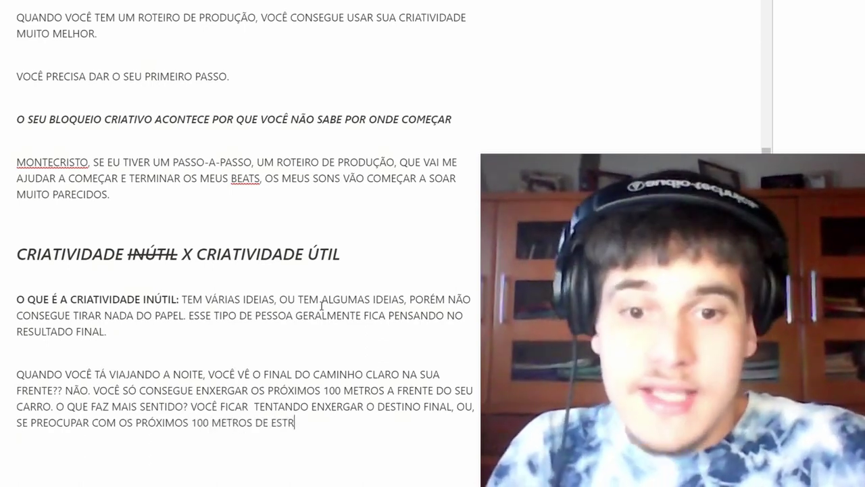
{"action": "type", "text": "ADA?"}
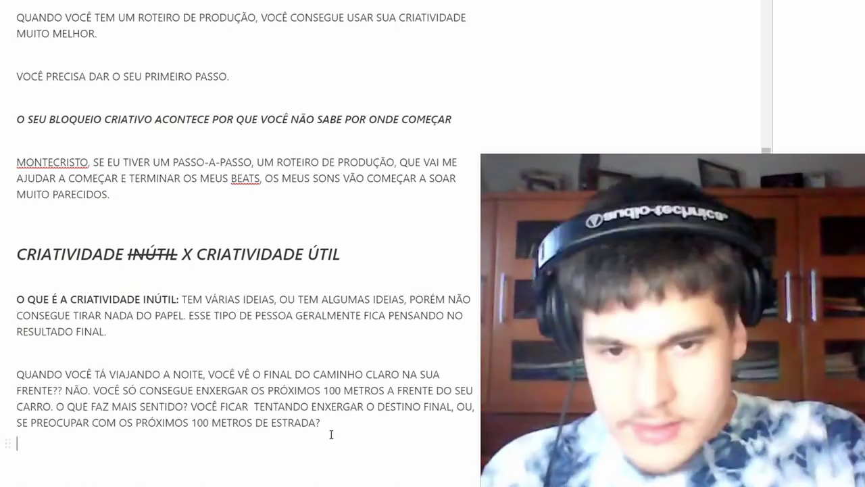
Select the whole night-driving paragraph's text and make it italic
{"action": "left_click", "coordinate": [332, 431]}
{"action": "left_click", "coordinate": [7, 331]}
{"action": "left_click_drag", "start_coordinate": [7, 331], "coordinate": [21, 377]}
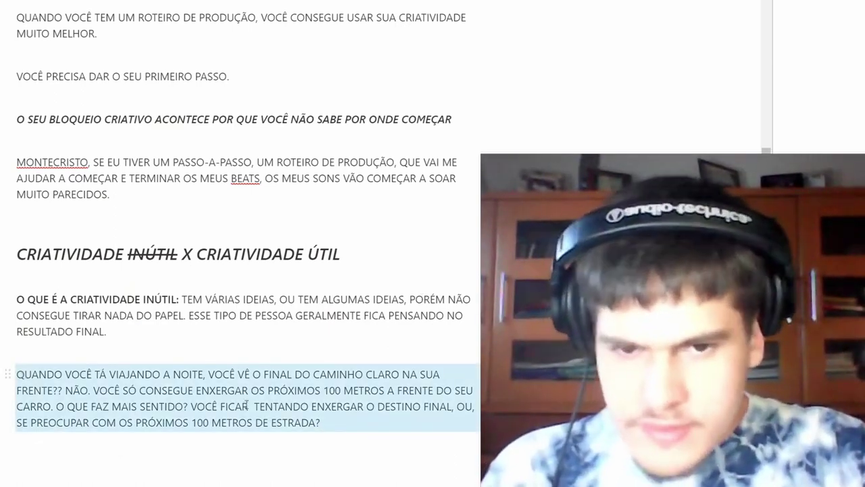
{"action": "left_click", "coordinate": [364, 424]}
{"action": "left_click_drag", "start_coordinate": [322, 422], "coordinate": [11, 372]}
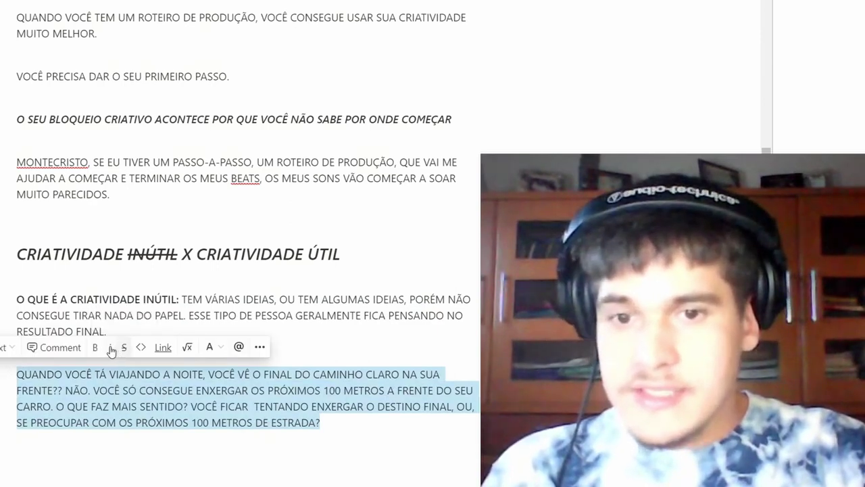
{"action": "left_click", "coordinate": [112, 351]}
{"action": "left_click", "coordinate": [342, 419]}
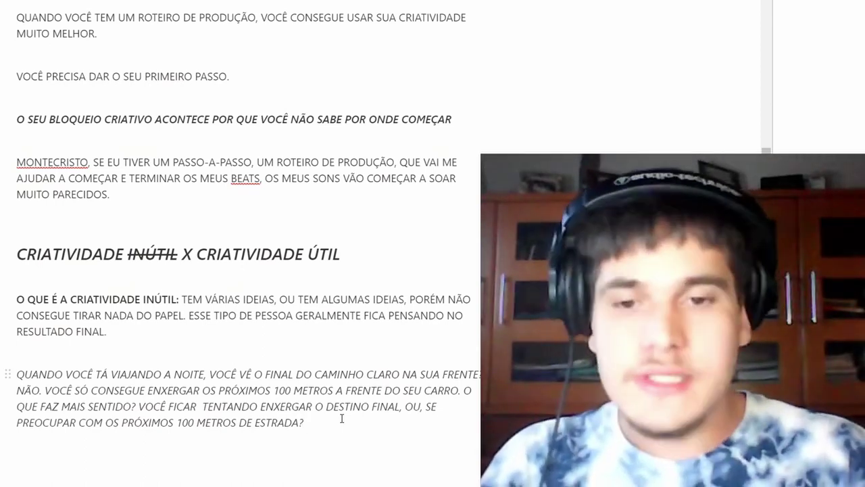
Add a new paragraph saying beatmaking works the same way, focusing on the first step
{"action": "key", "text": "Return"}
{"action": "type", "text": "NO M"}
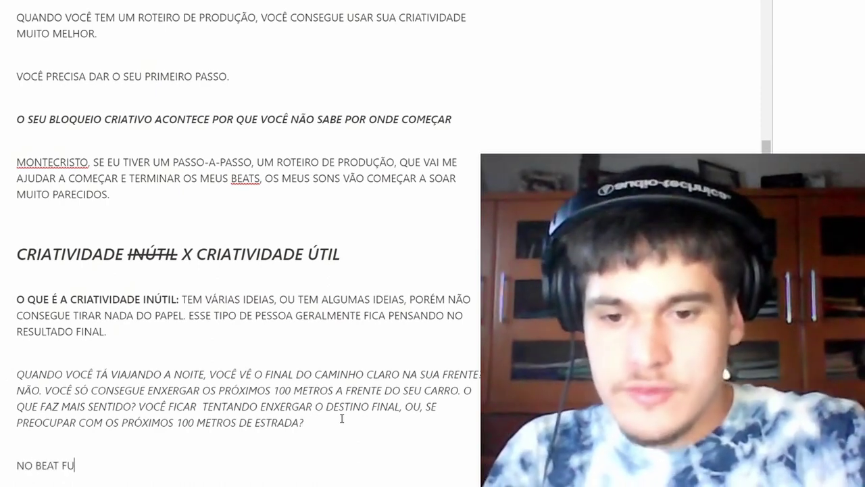
{"action": "key", "text": "BackSpace"}
{"action": "key", "text": "BackSpace"}
{"action": "key", "text": "BackSpace"}
{"action": "type", "text": "MAK"}
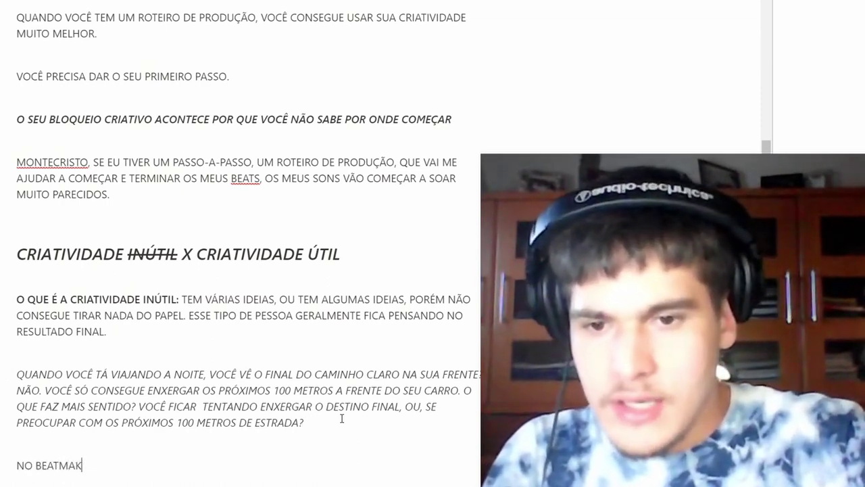
{"action": "type", "text": "ING FUNCIONA DA MESM"}
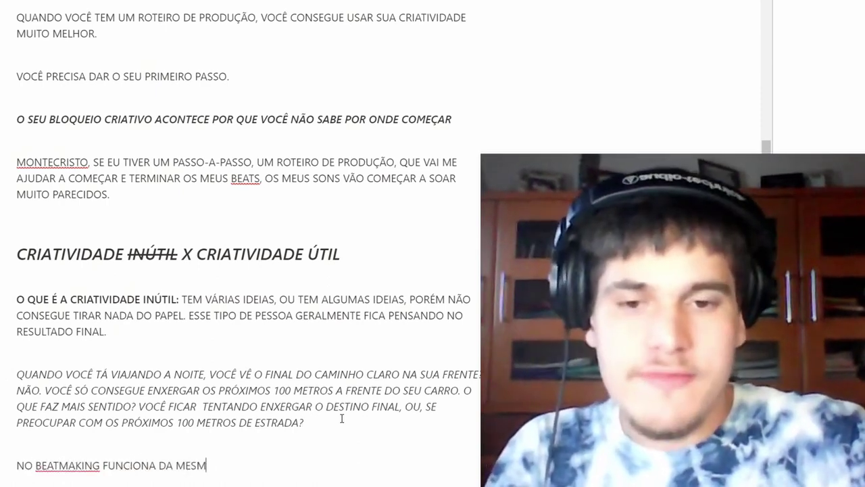
{"action": "type", "text": "A FORMA. VOCÊ TEM QUE SE PREOCUPAR A"}
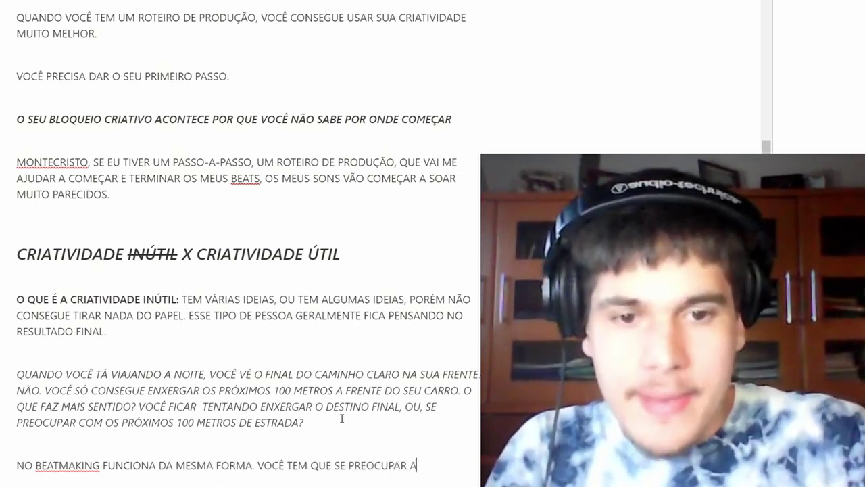
{"action": "type", "text": "IRO"}
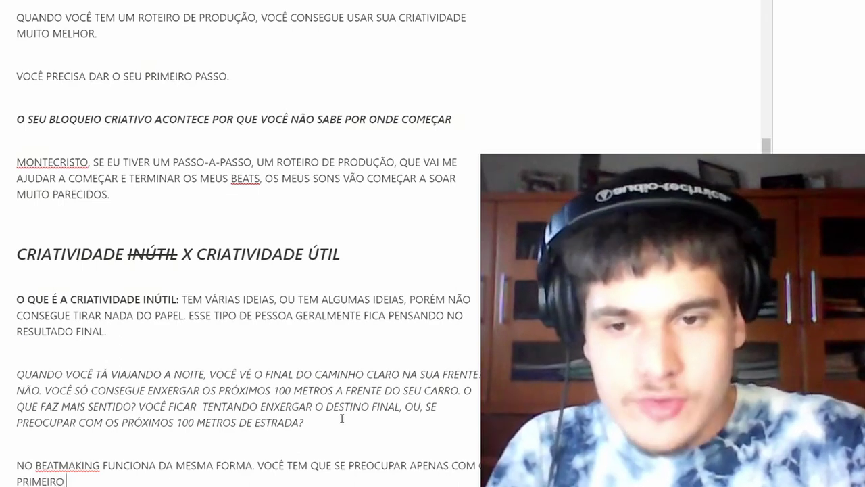
{"action": "type", "text": " PASSO."}
Add lines asking whether you need the beat's direction, answering 'SIM', but it's not most important now
{"action": "key", "text": "Return"}
{"action": "type", "text": "É NECESSÁRIO SABER PRA ONDE MAIS OU MENOS VOCÊ QUER IR COM AQUELE BEAT?"}
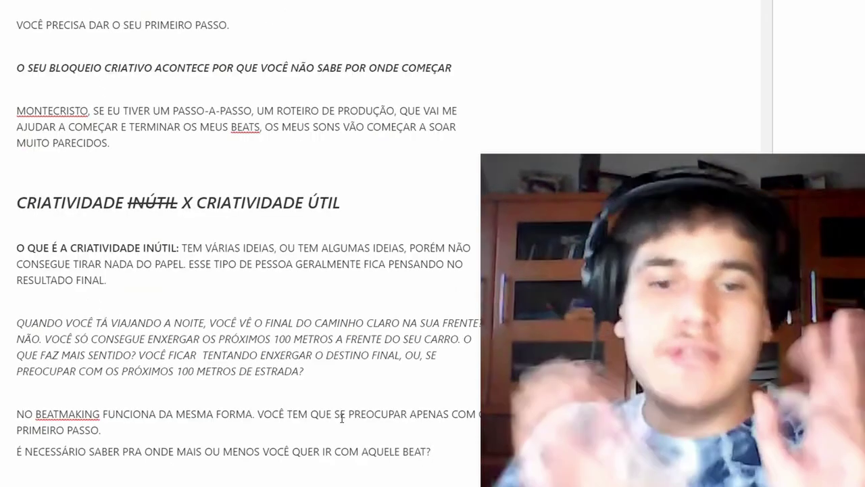
{"action": "type", "text": " SIM."}
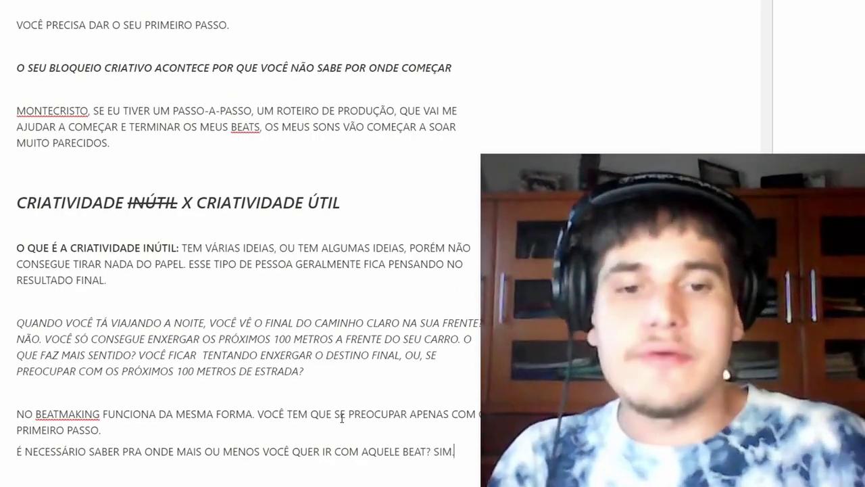
{"action": "key", "text": "Return"}
{"action": "type", "text": "MAS ESSA NÃO"}
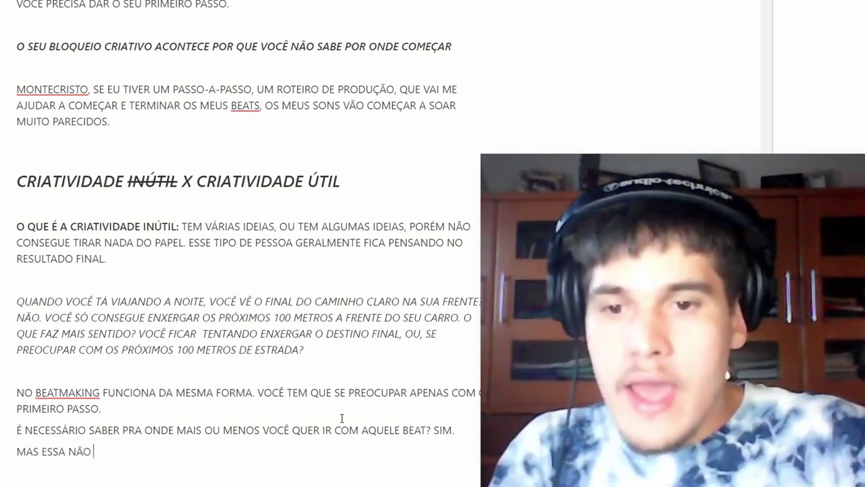
{"action": "type", "text": "AIS IMPOR"}
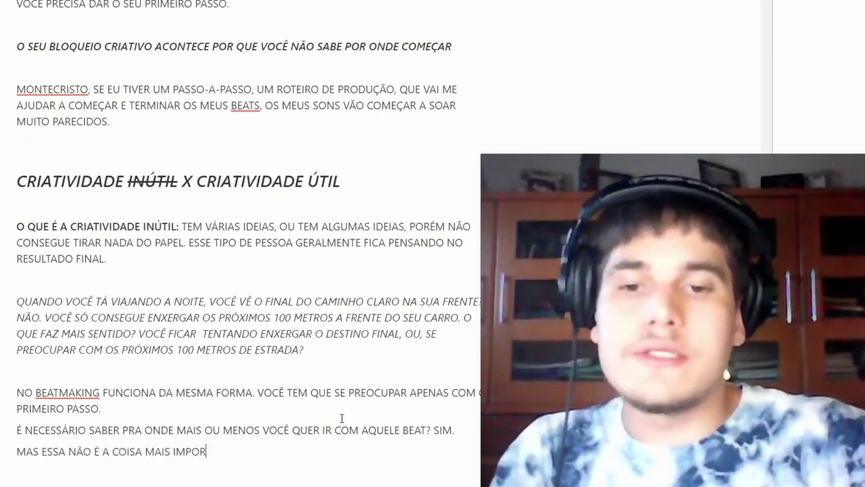
{"action": "type", "text": "TANTE NESSE MOMENTO."}
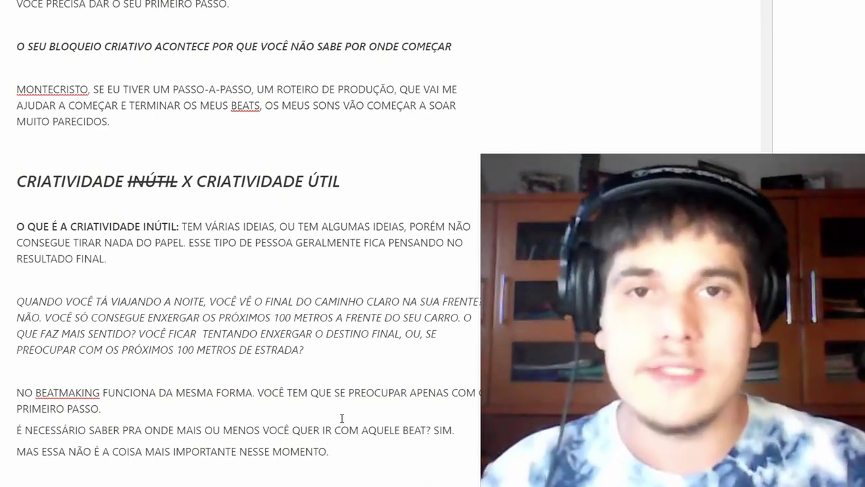
Start a paragraph 'SE VOCÊ FICAR PENSANDO TODA HORA NO RESULTADO FINAL, VOCÊ COM CERTEZA VAI SE FRUSTRAR'
{"action": "key", "text": "Return"}
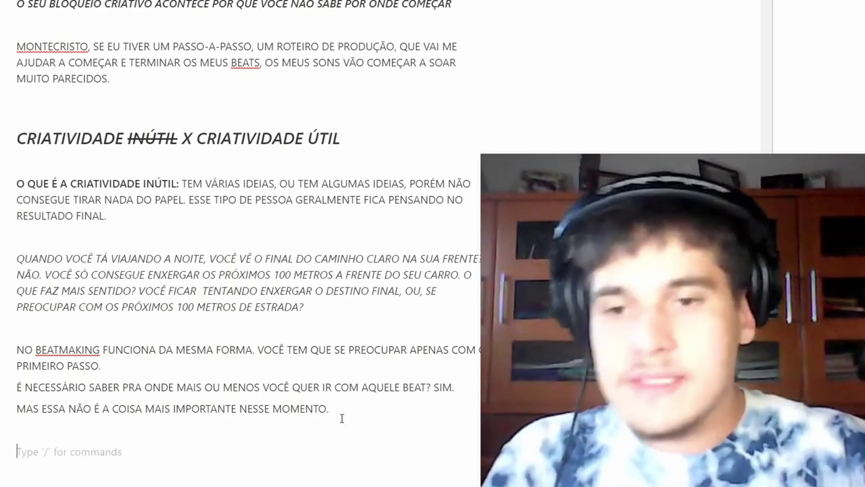
{"action": "type", "text": "SE VOCÊ FICAR PENSANDO"}
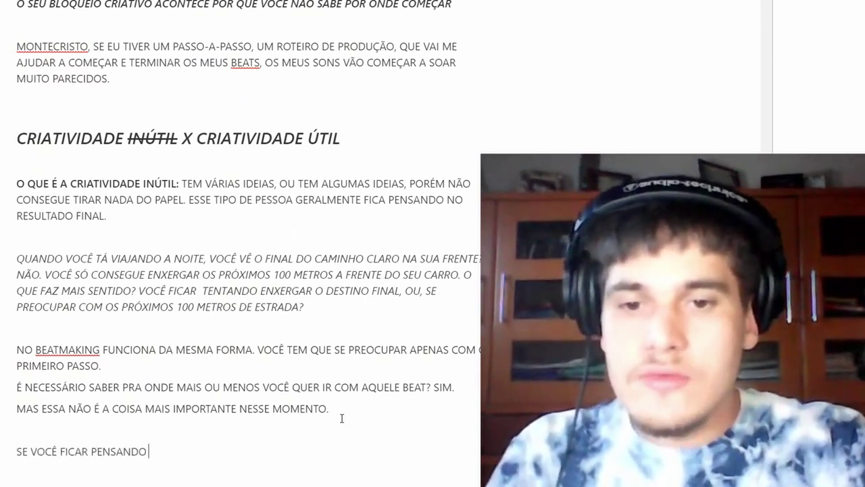
{"action": "type", "text": " TODA HORA NO RESULTAD"}
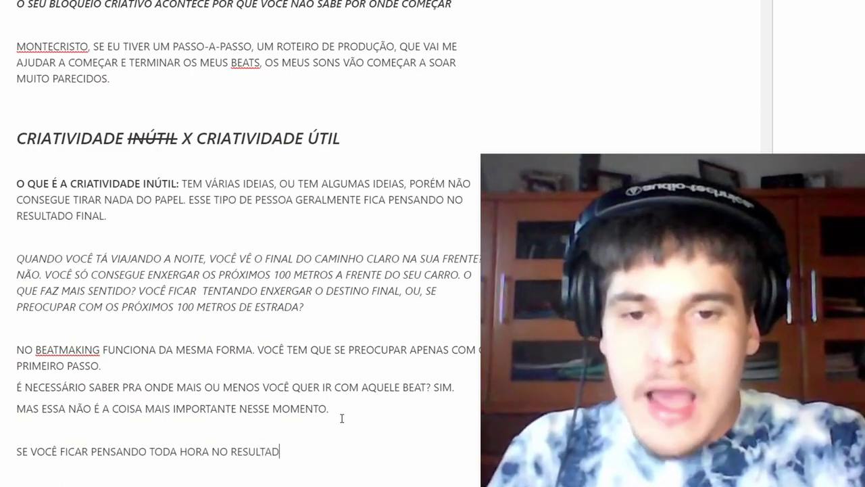
{"action": "type", "text": "O FINAL, VOCÊ COM CERTEZA VAI S"}
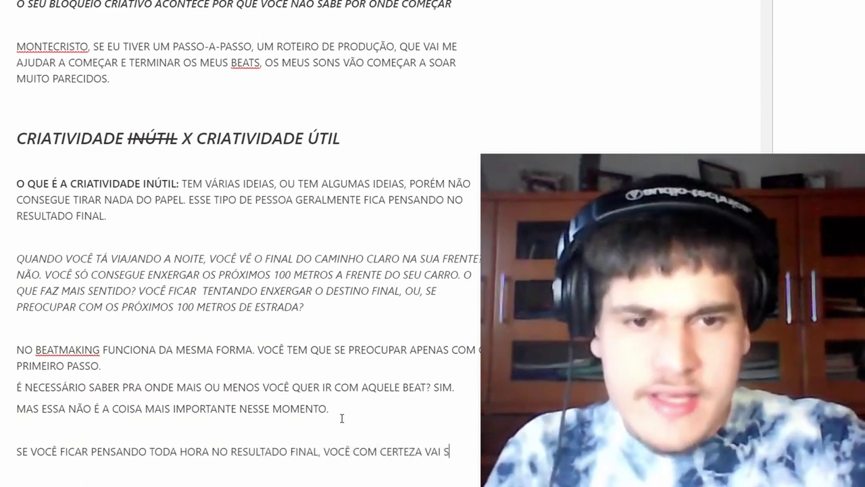
{"action": "type", "text": "E FRUSTRAR."}
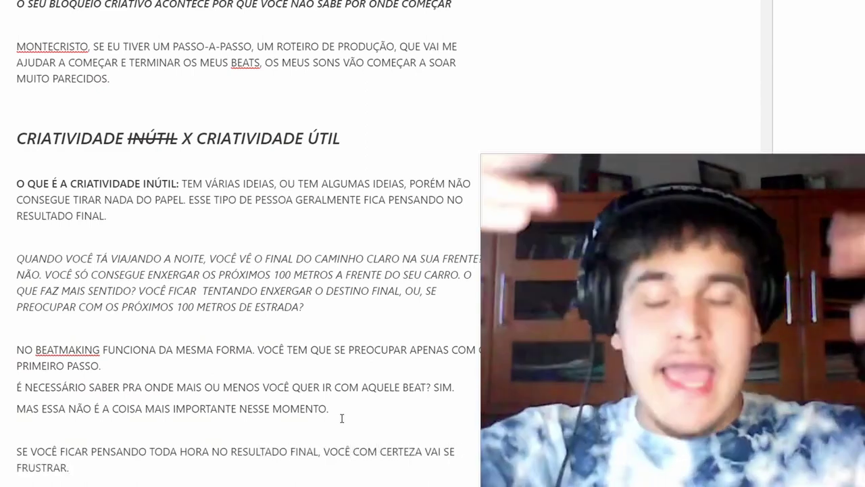
{"action": "type", "text": " É SUPER COMPREENSÍVEL QUE VOCÊ SEJA IMEDIATISTA. PORÉM ISSO SÓ VAI DIFIC"}
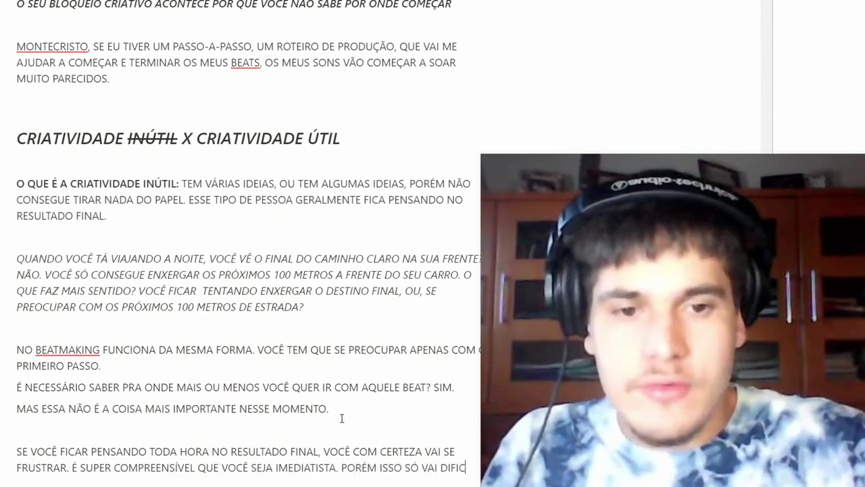
{"action": "type", "text": "ULTAR VOCÊ A AT"}
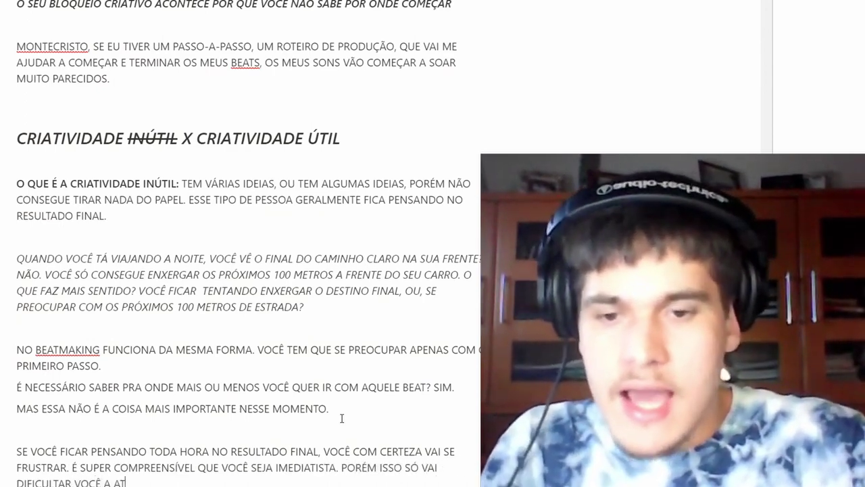
{"action": "type", "text": "INGIR O NÍVEL F"}
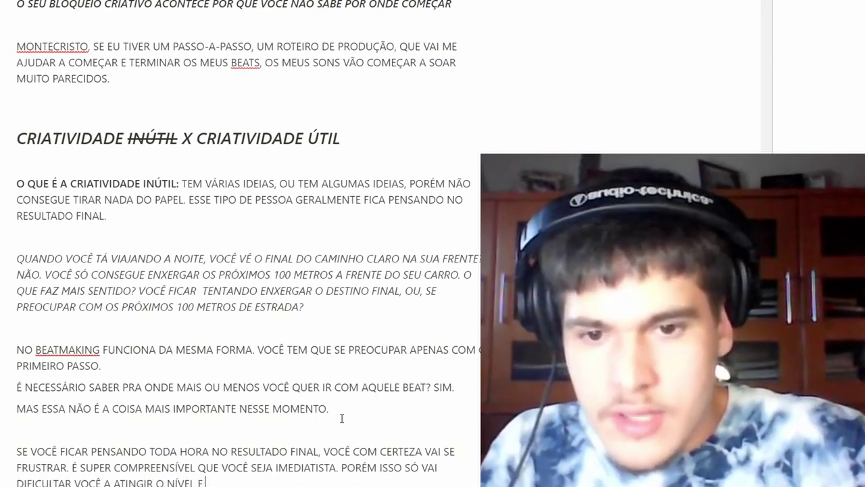
{"action": "key", "text": "BackSpace"}
{"action": "type", "text": "E A QUALIDADE DE ESTÚDIO NOS SEUS"}
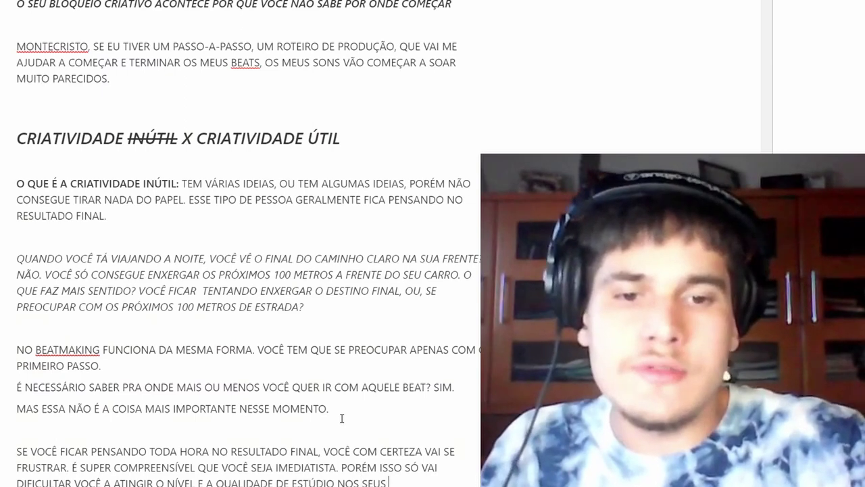
{"action": "type", "text": " BEATS."}
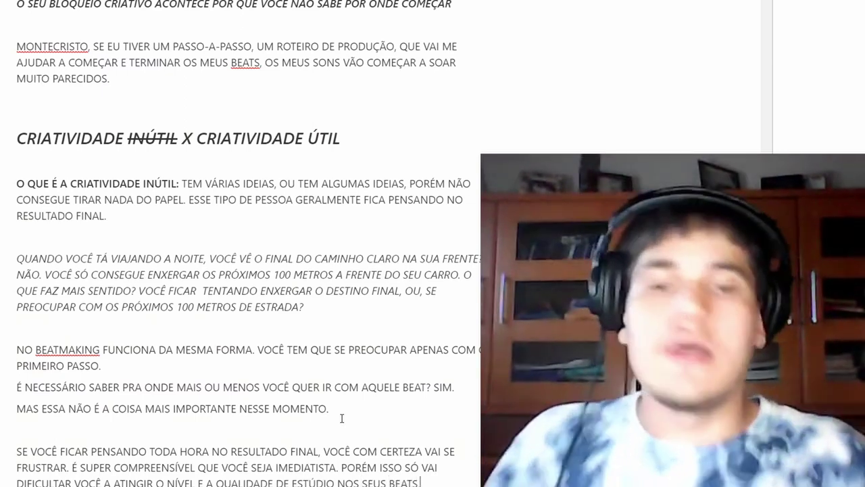